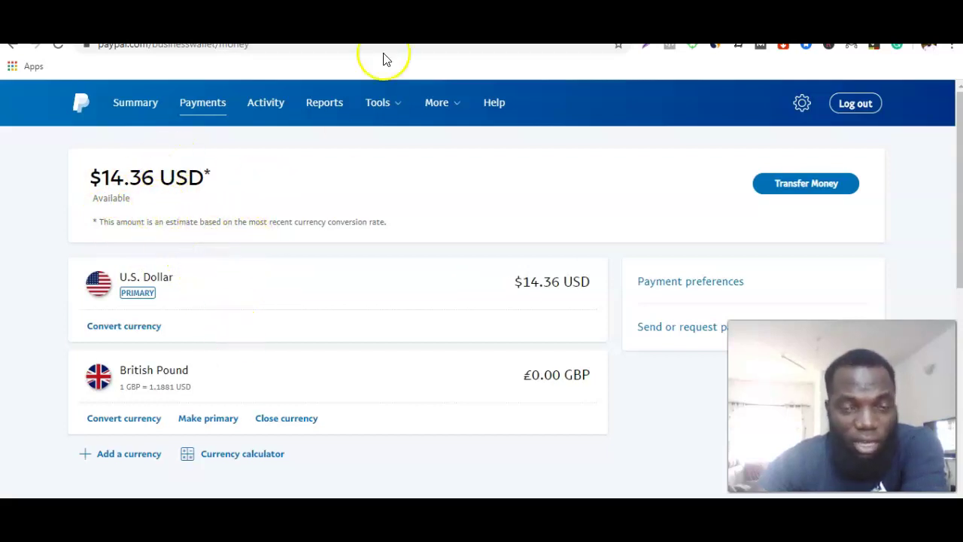
# Switch from PayPal's $14.36 USD / £0.00 GBP wallet to the TransferWise balances dashboard.
pyautogui.click(409, 50)
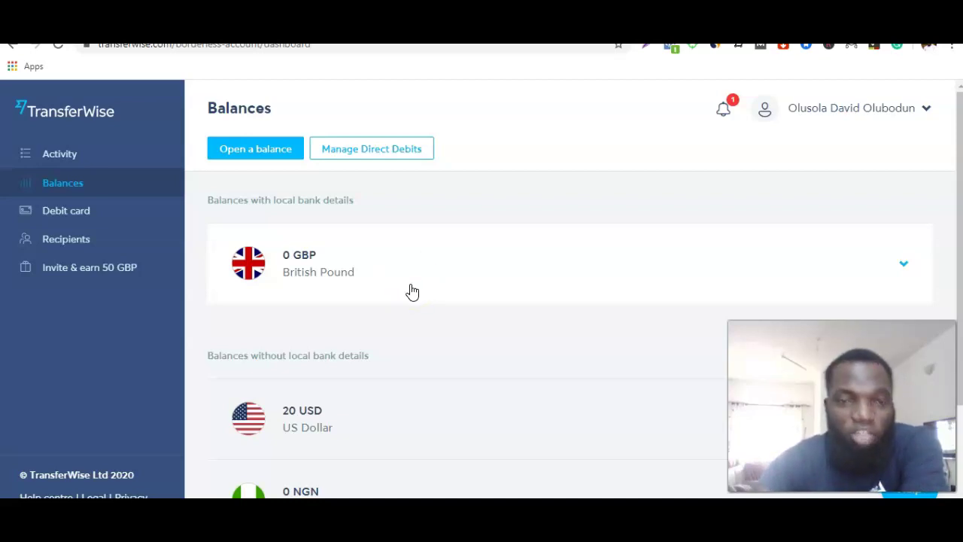
# Scroll through the TransferWise GBP, USD and NGN balances, glancing briefly at the PayPal wallet.
pyautogui.scroll(-1, 295, 289)
pyautogui.scroll(1, 296, 282)
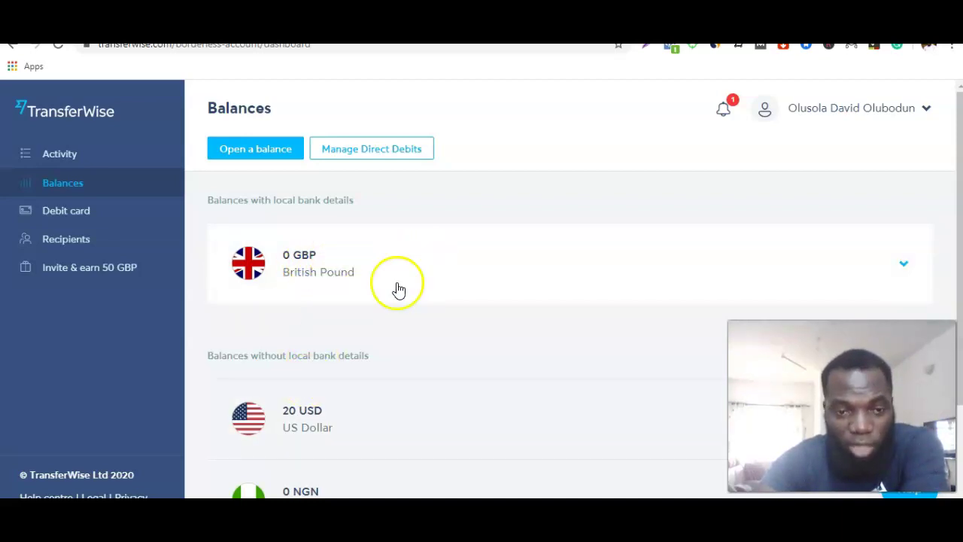
pyautogui.scroll(-2, 356, 400)
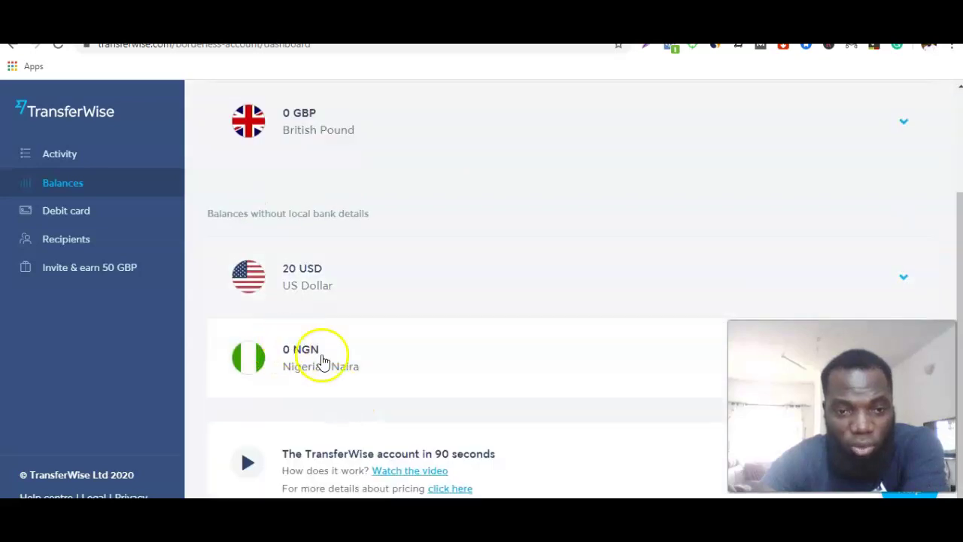
pyautogui.scroll(2, 337, 362)
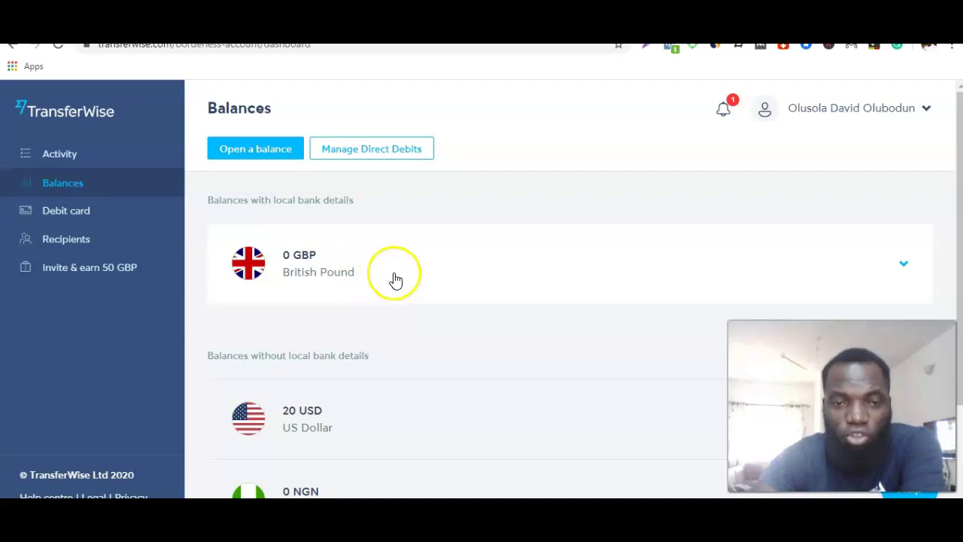
pyautogui.scroll(-1, 396, 280)
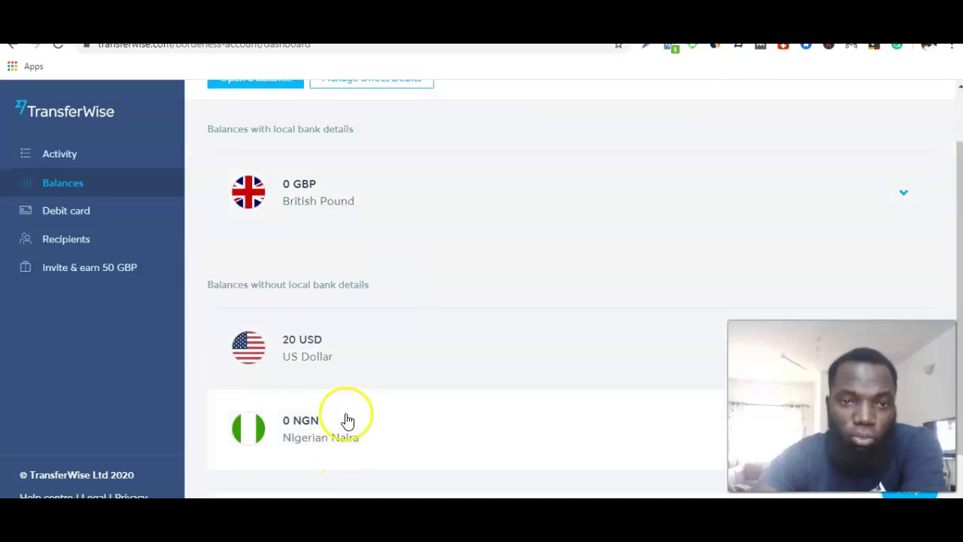
pyautogui.scroll(1, 355, 394)
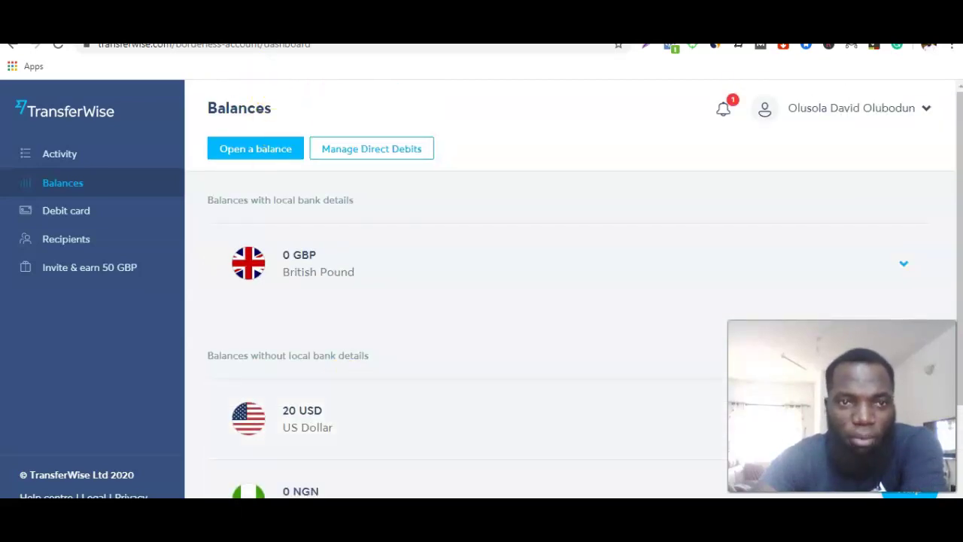
pyautogui.hotkey('ctrl', 'Tab')
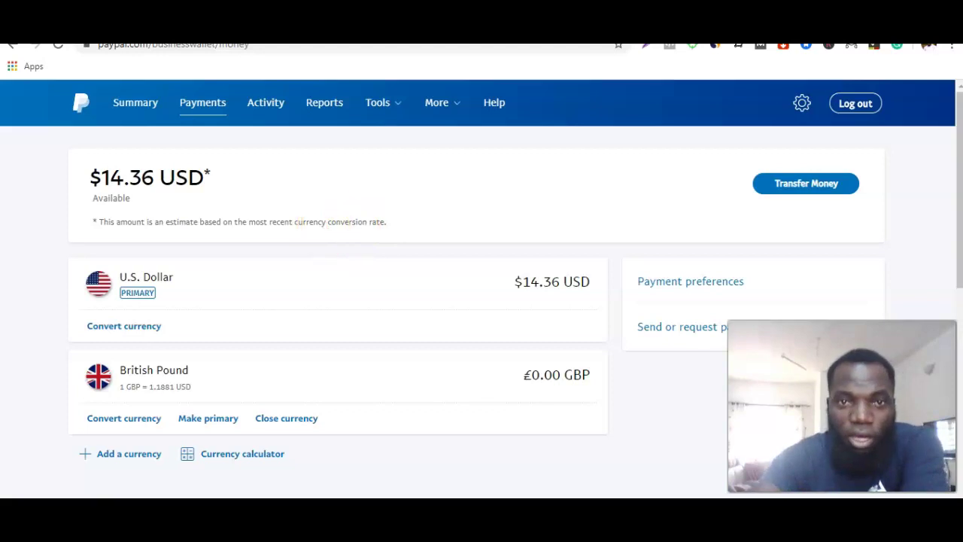
pyautogui.hotkey('ctrl', 'Tab')
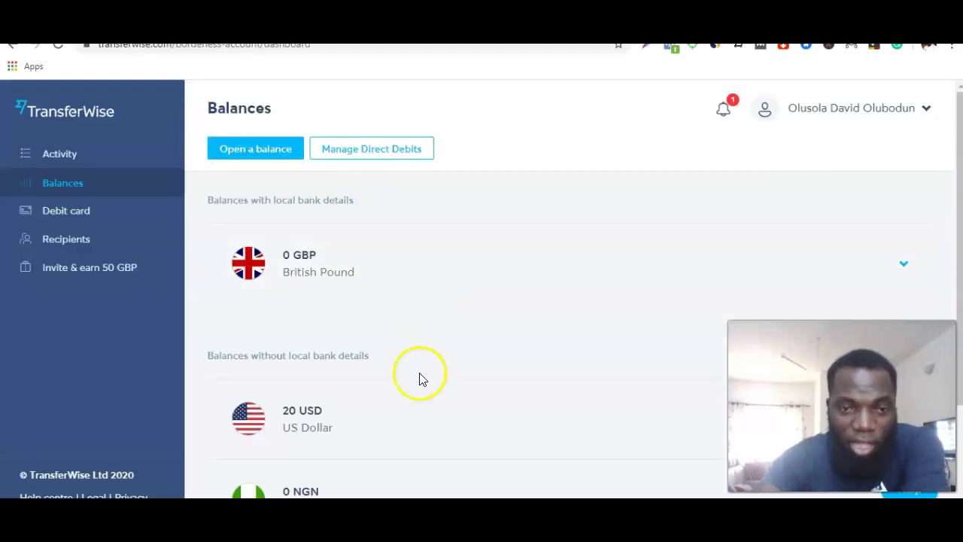
# Scroll the TransferWise balances list once more, then go back to the PayPal wallet page.
pyautogui.scroll(-1, 420, 378)
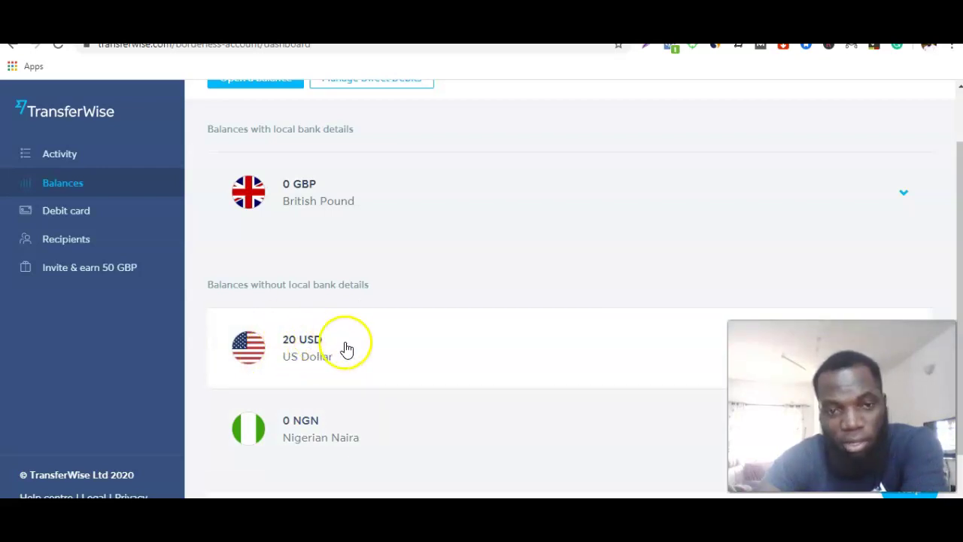
pyautogui.scroll(1, 340, 335)
pyautogui.scroll(-1, 344, 348)
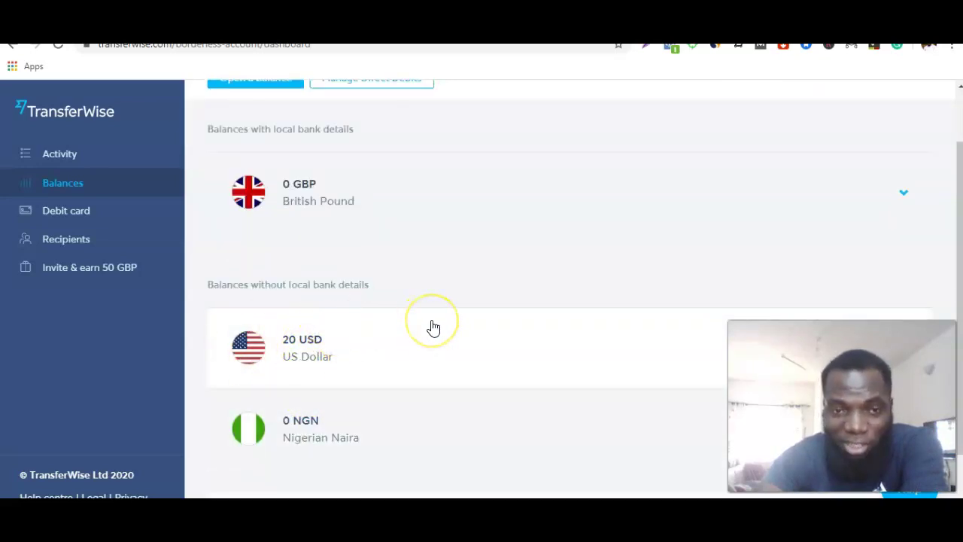
pyautogui.scroll(1, 432, 326)
pyautogui.scroll(-1, 432, 326)
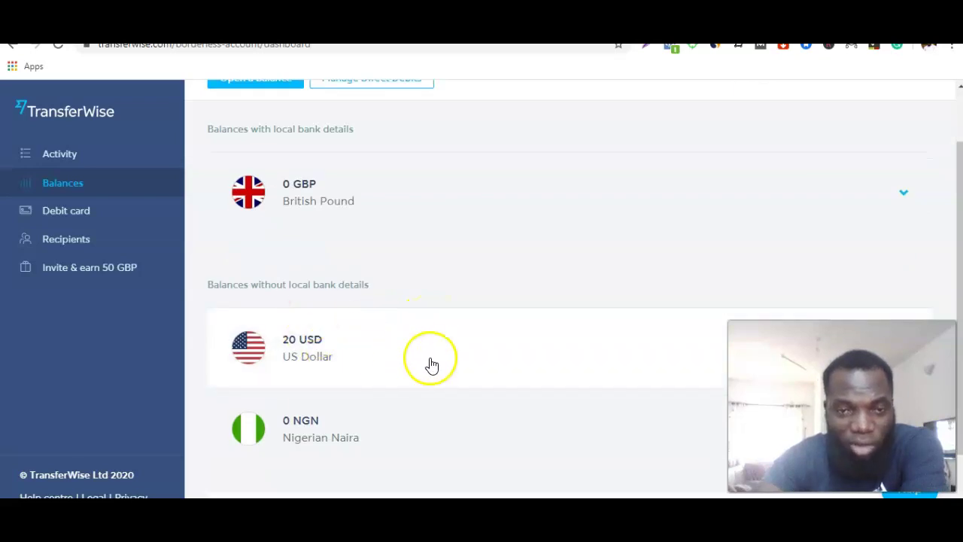
pyautogui.scroll(1, 451, 362)
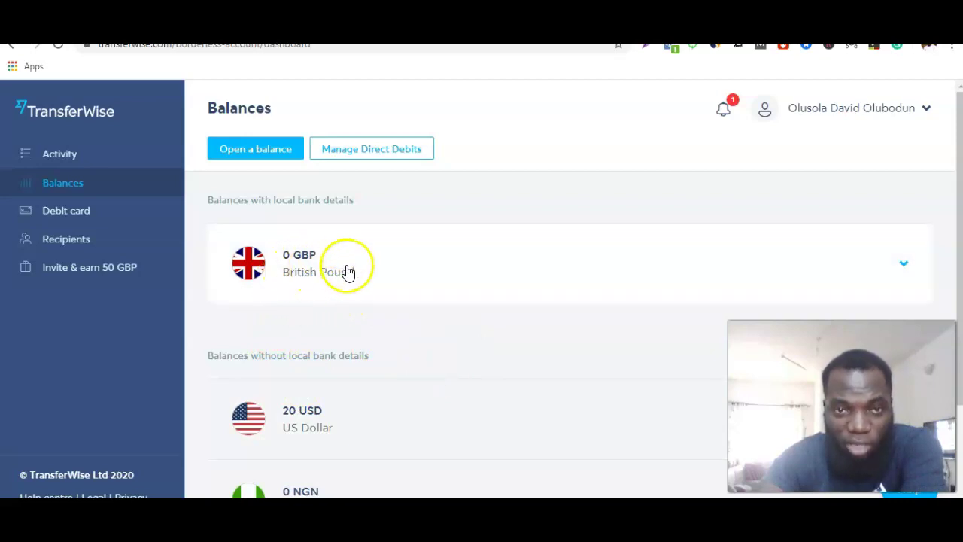
pyautogui.click(283, 37)
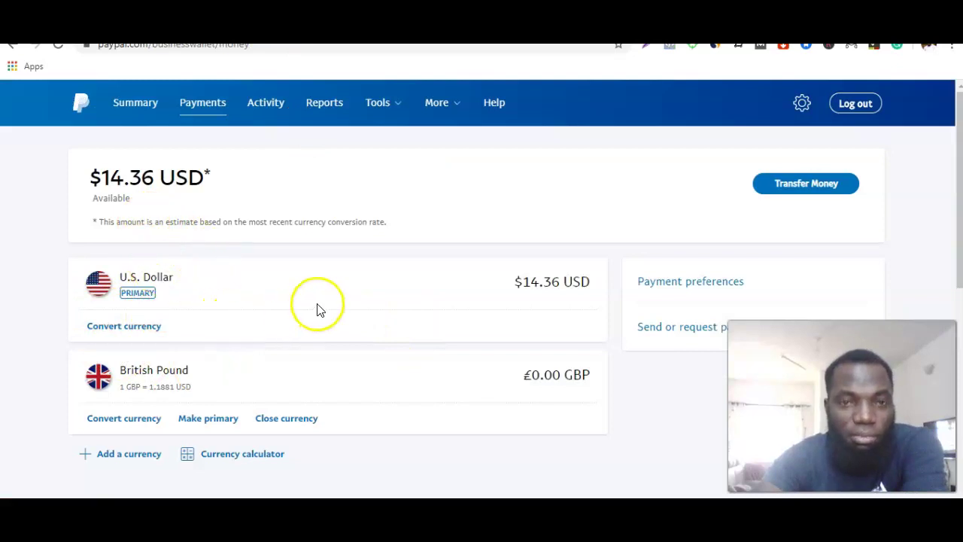
# Review the PayPal wallet's $14.36 USD and £0.00 GBP balances, scrolling down and back up.
pyautogui.moveTo(380, 102)
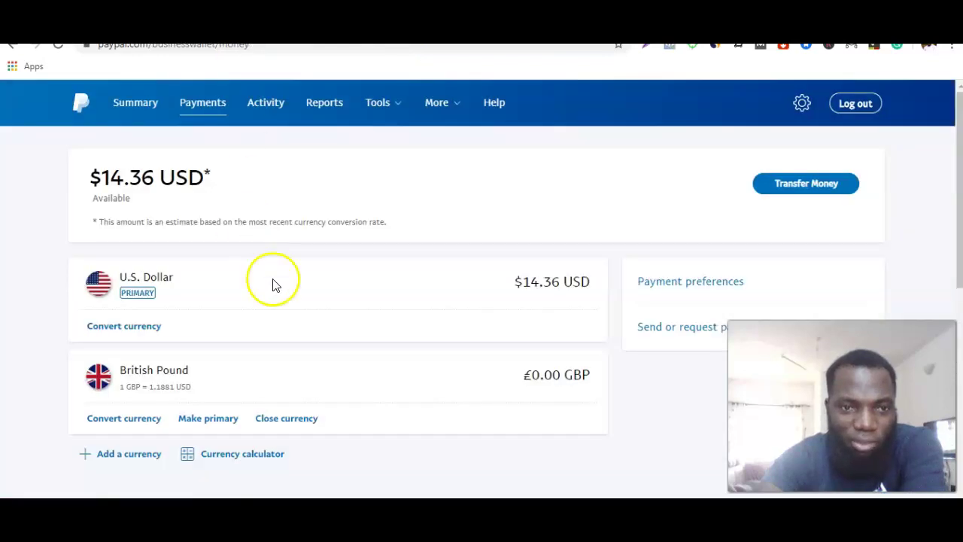
pyautogui.scroll(-1, 273, 284)
pyautogui.scroll(1, 273, 284)
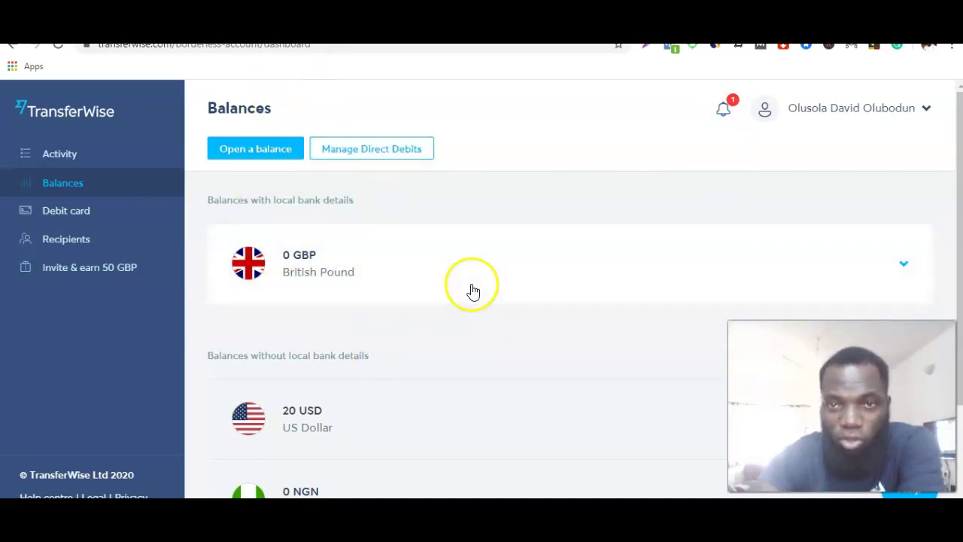
# View account_ownership_proof_gbp.pdf, then move on to PayPal's $14.36 USD / £0.00 GBP wallet.
pyautogui.hotkey('ctrl', 'Tab')
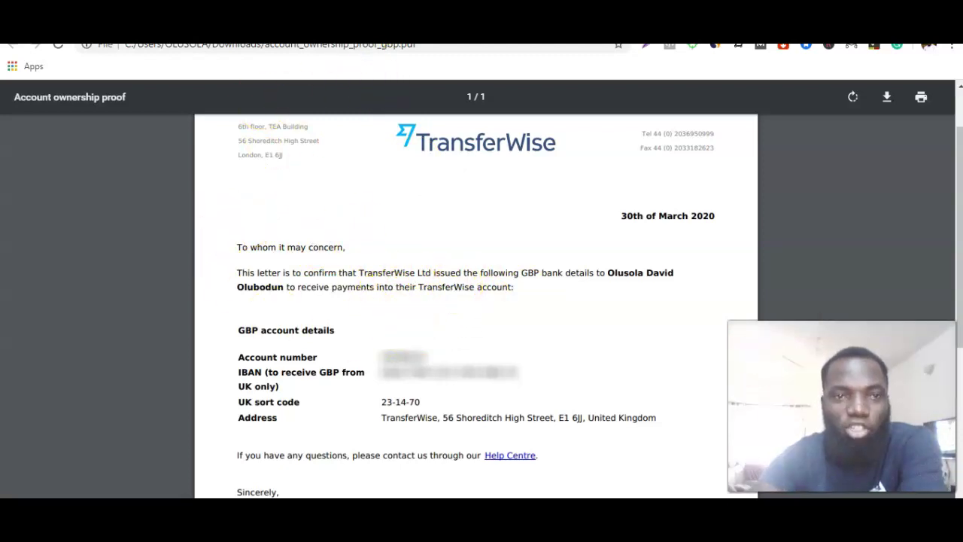
pyautogui.hotkey('ctrl', 'Tab')
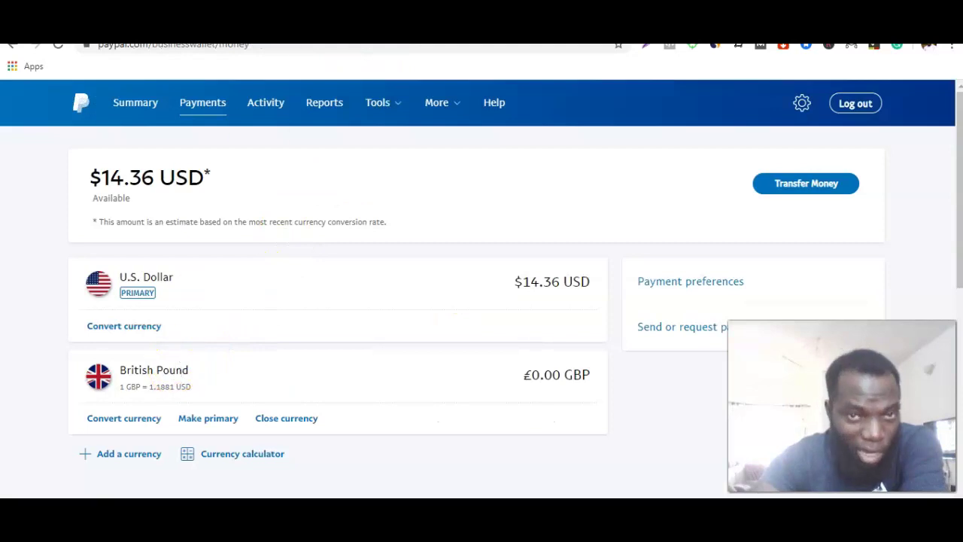
# Cycle to the TransferWise dashboard showing 0 GBP with bank details, 20 USD and 0 NGN.
pyautogui.hotkey('ctrl', 'Tab')
pyautogui.hotkey('ctrl', 'Tab')
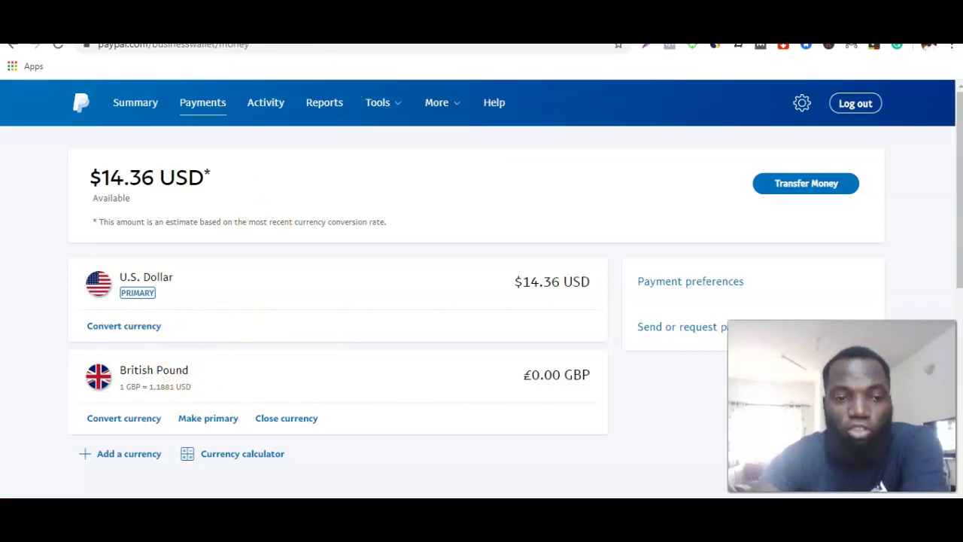
pyautogui.hotkey('ctrl', 'Tab')
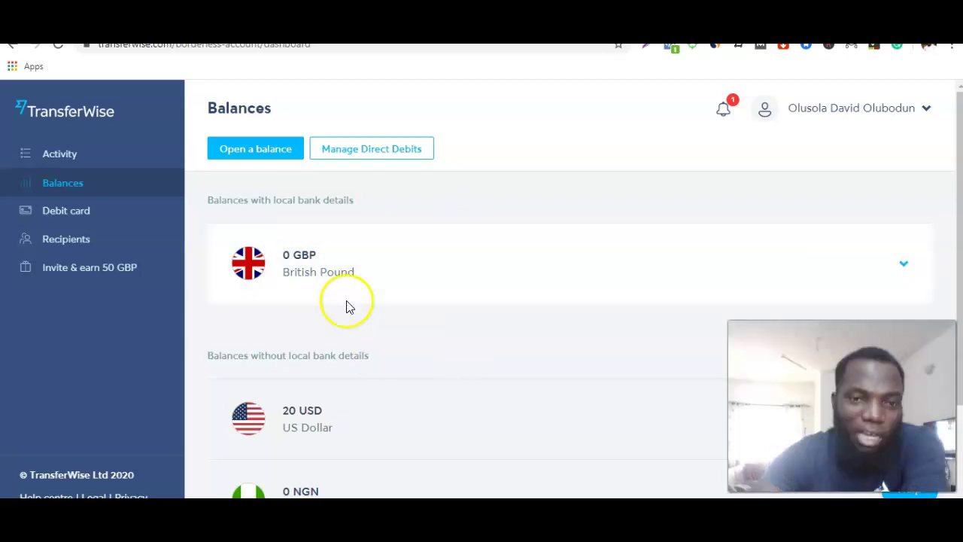
# Bring up PayPal's wallet ($14.36 USD, £0.00 GBP) and scroll to the Banks section and back.
pyautogui.click(251, 45)
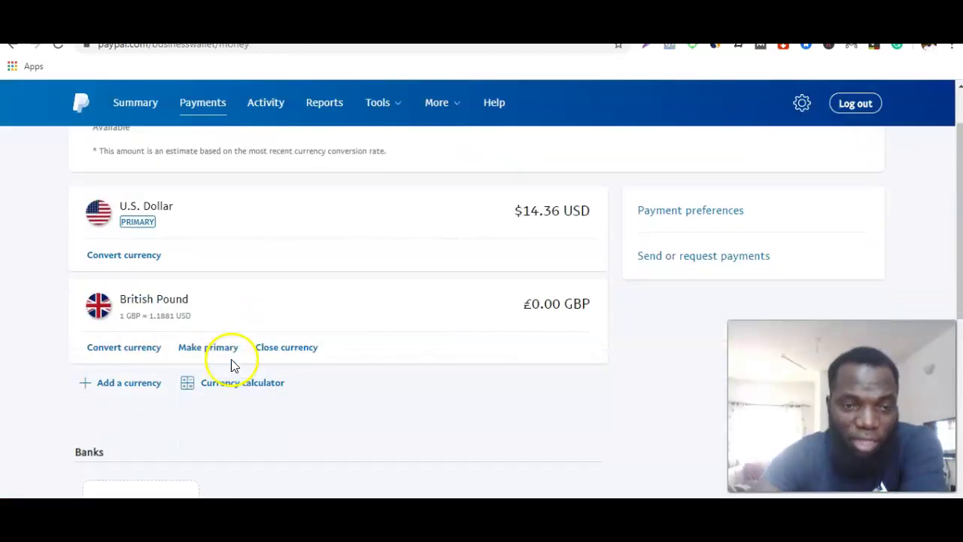
pyautogui.scroll(-1, 218, 361)
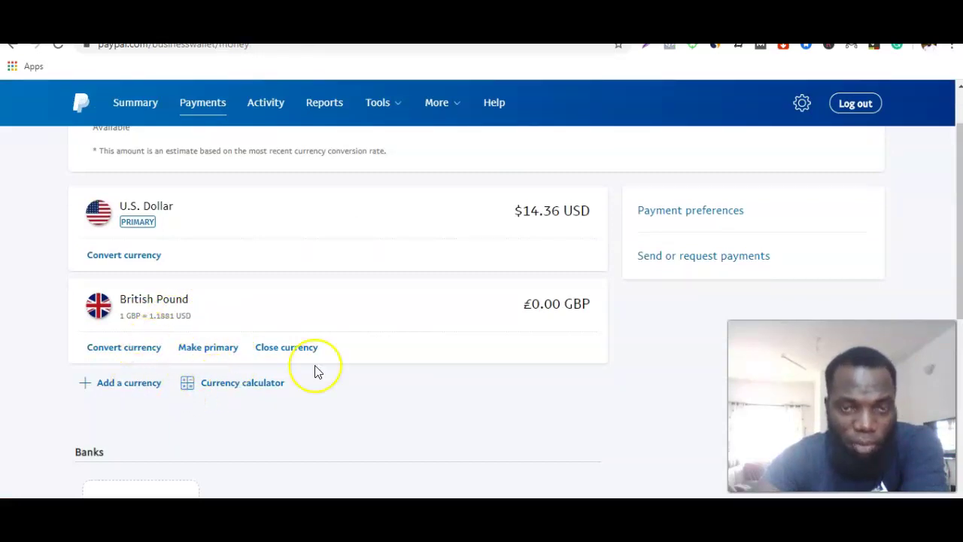
pyautogui.scroll(1, 316, 370)
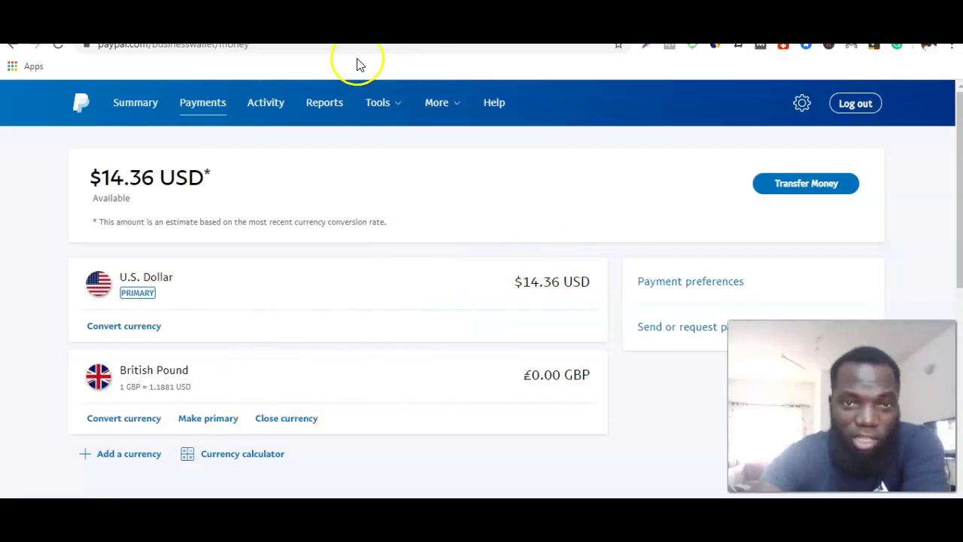
# Return to the TransferWise dashboard and scroll through its 0 GBP, 20 USD and 0 NGN balances.
pyautogui.click(357, 39)
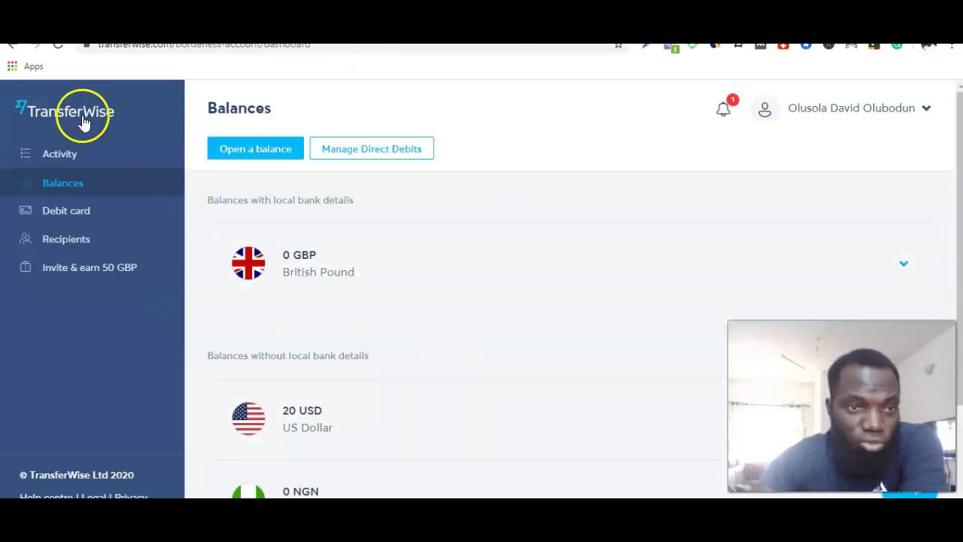
pyautogui.scroll(-1, 331, 226)
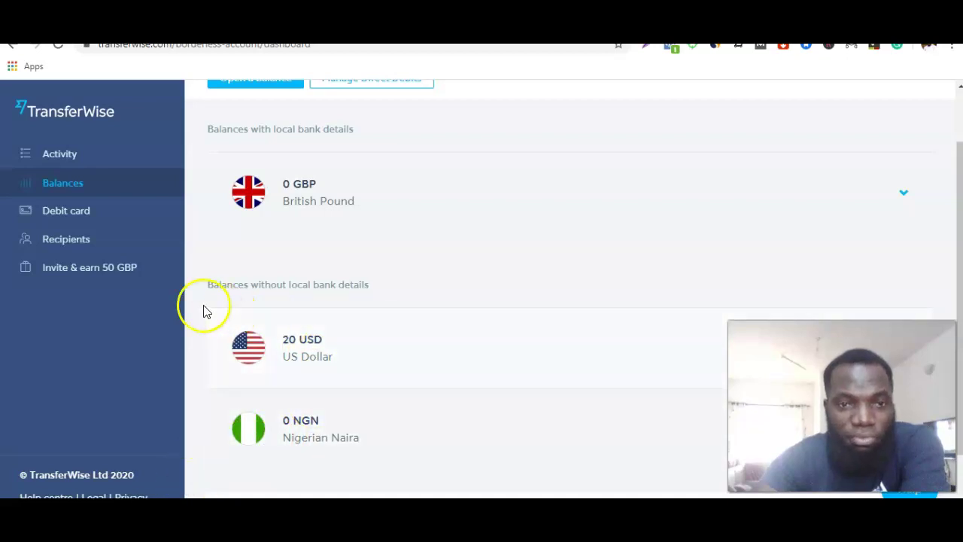
pyautogui.scroll(1, 287, 303)
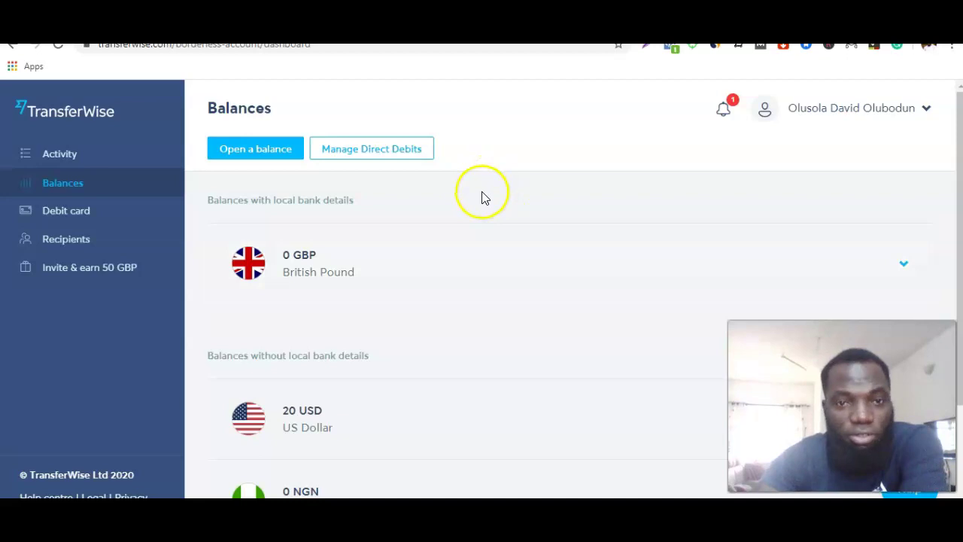
pyautogui.scroll(-1, 484, 197)
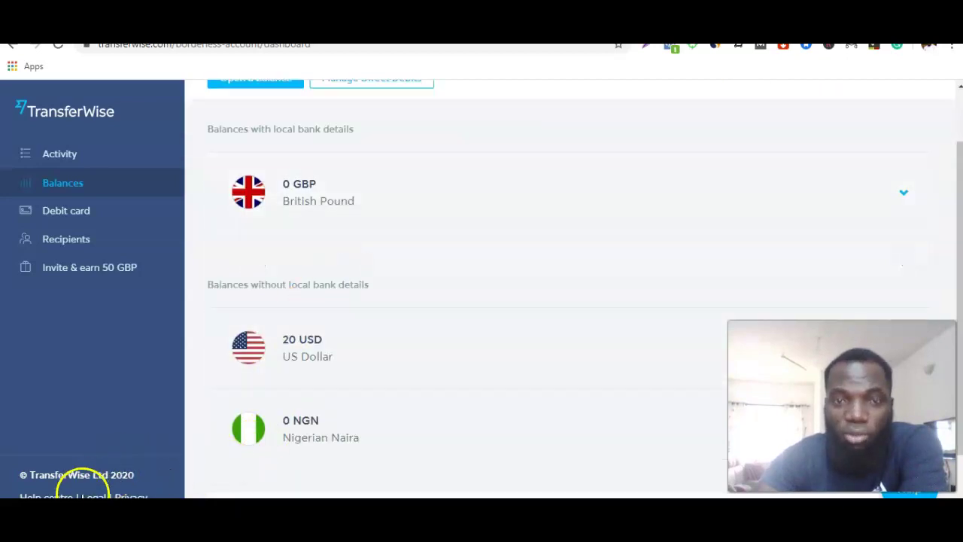